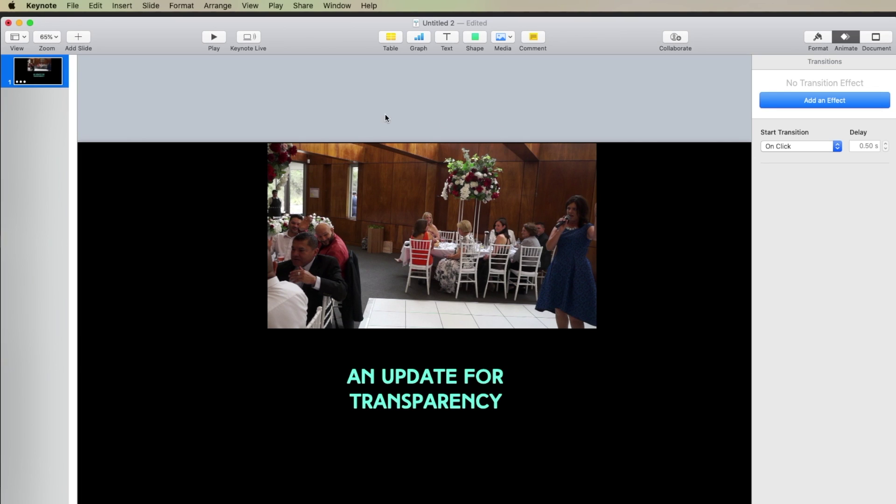
Inspect the build-in animations of the movie and the title text, and preview the title's Shimmer effect
{"action": "left_click", "coordinate": [444, 267]}
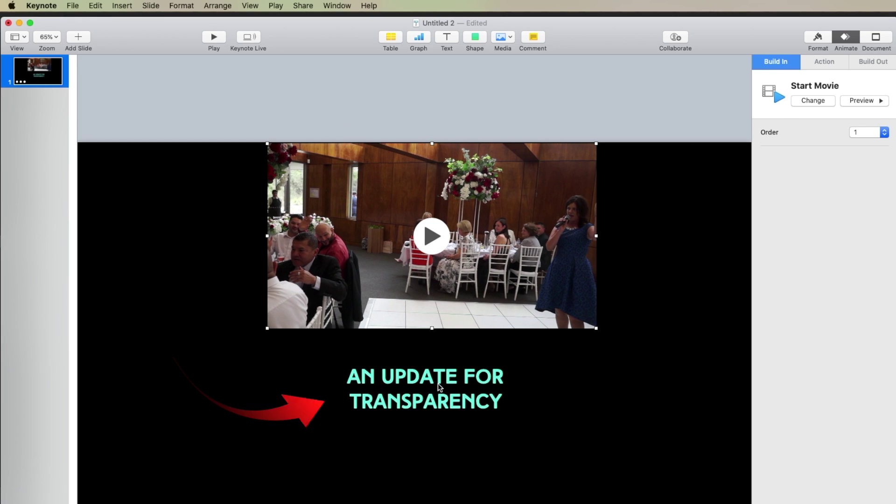
{"action": "left_click", "coordinate": [400, 382]}
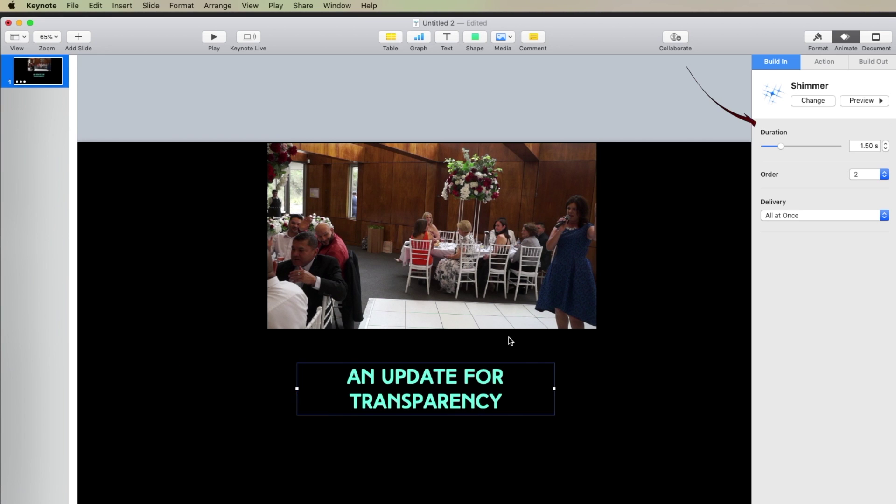
{"action": "left_click", "coordinate": [863, 101]}
Look over the document's slideshow settings, then set the title text box's fill to No Fill
{"action": "left_click", "coordinate": [879, 41]}
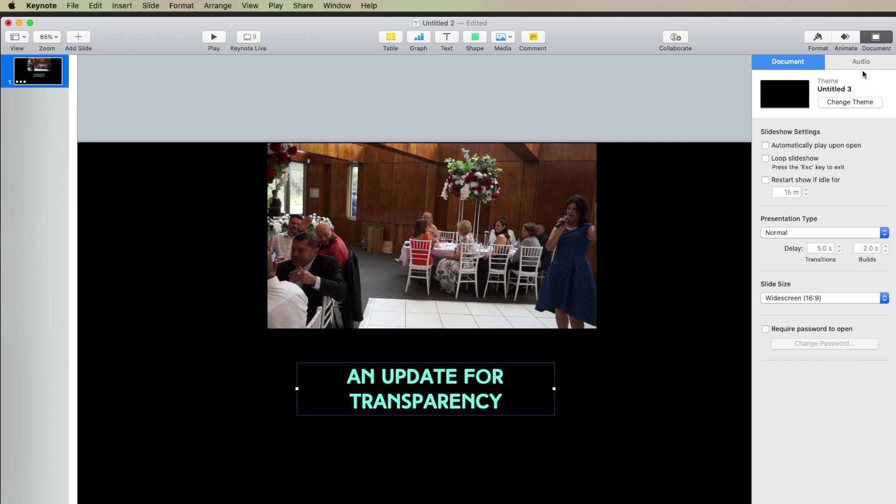
{"action": "left_click", "coordinate": [824, 40]}
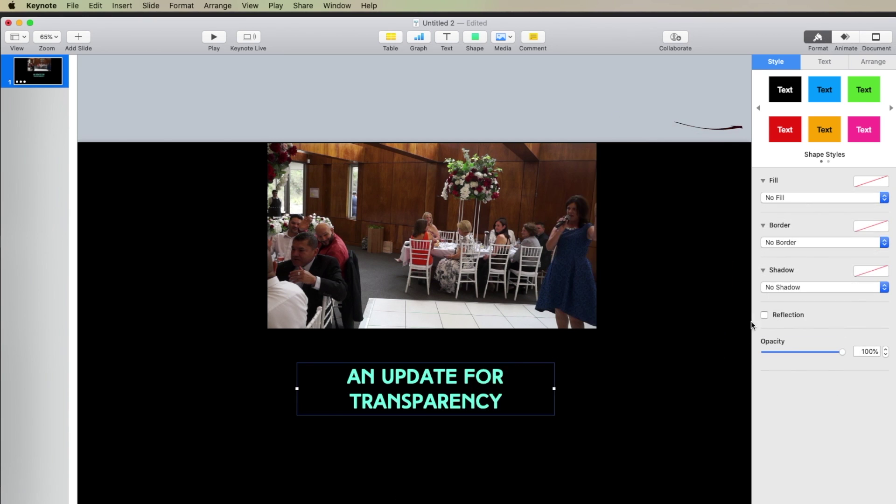
{"action": "left_click", "coordinate": [821, 39]}
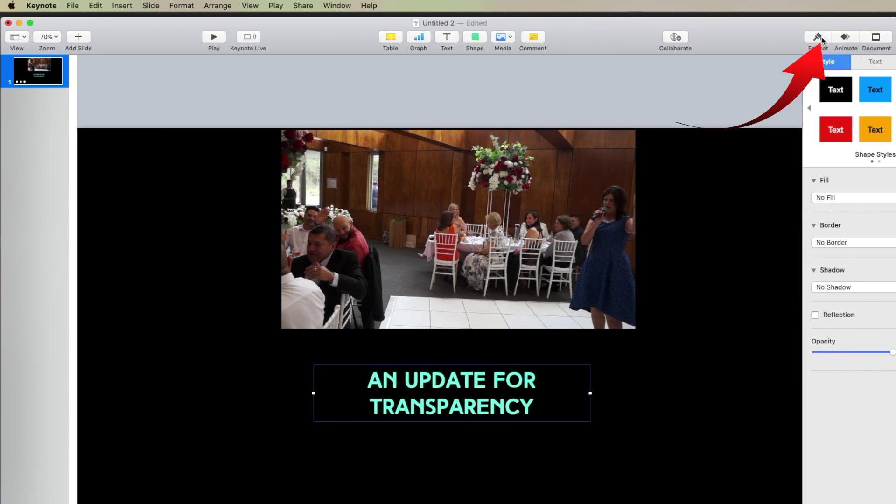
{"action": "left_click", "coordinate": [821, 39]}
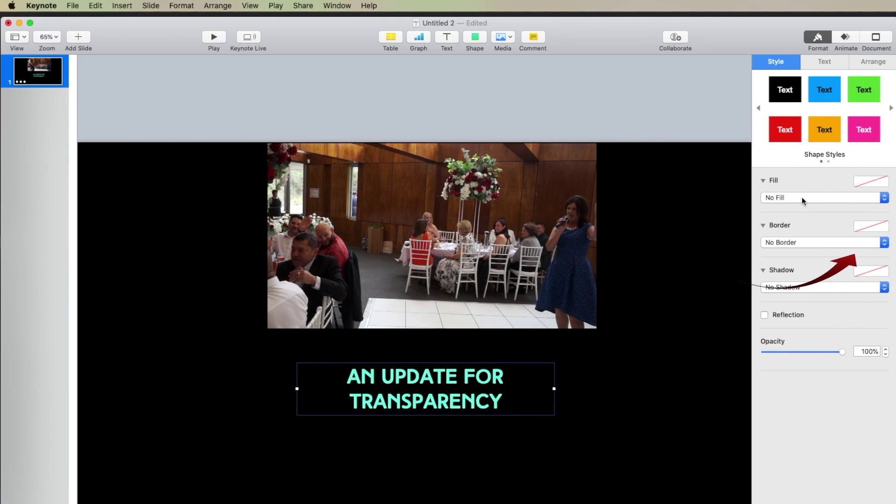
{"action": "left_click", "coordinate": [801, 198]}
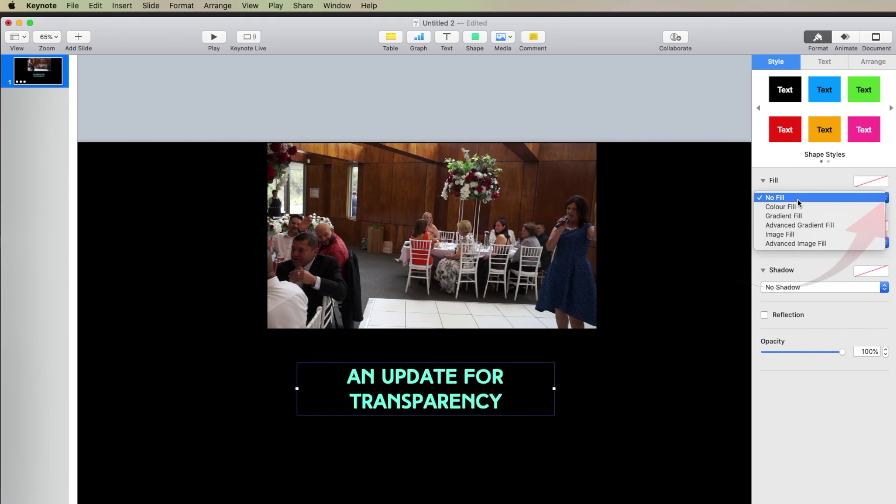
{"action": "left_click", "coordinate": [794, 199]}
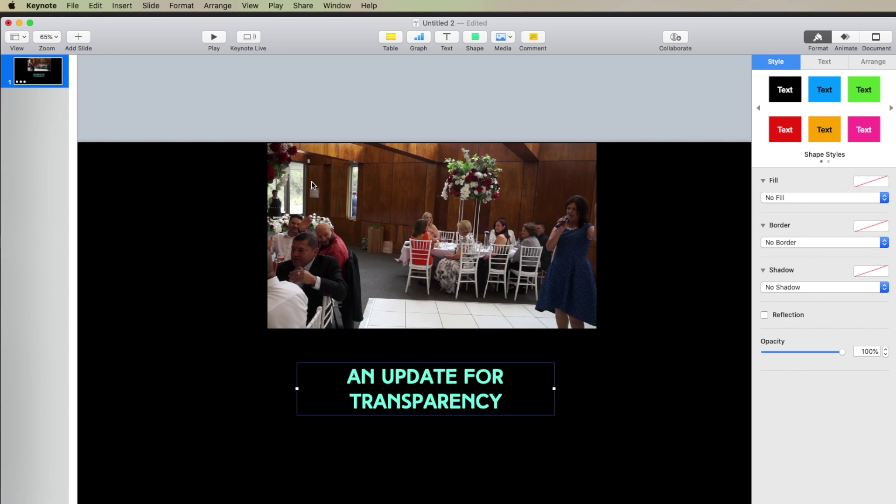
Start exporting the presentation as a movie, keeping the custom resolution of 1920 x 1080
{"action": "left_click", "coordinate": [73, 7]}
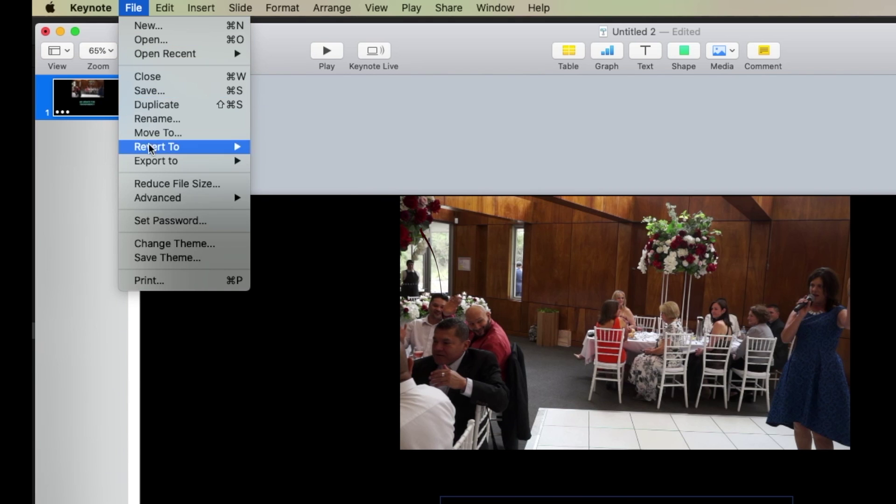
{"action": "mouse_move", "coordinate": [114, 119]}
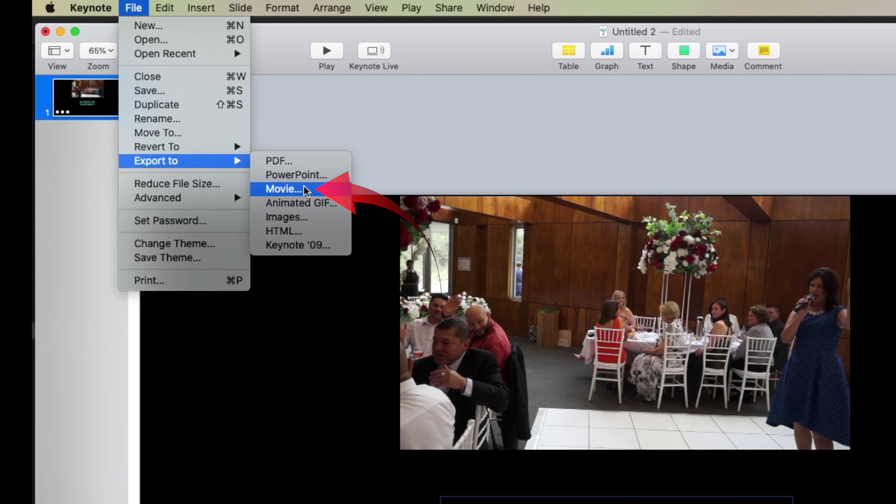
{"action": "left_click", "coordinate": [331, 189]}
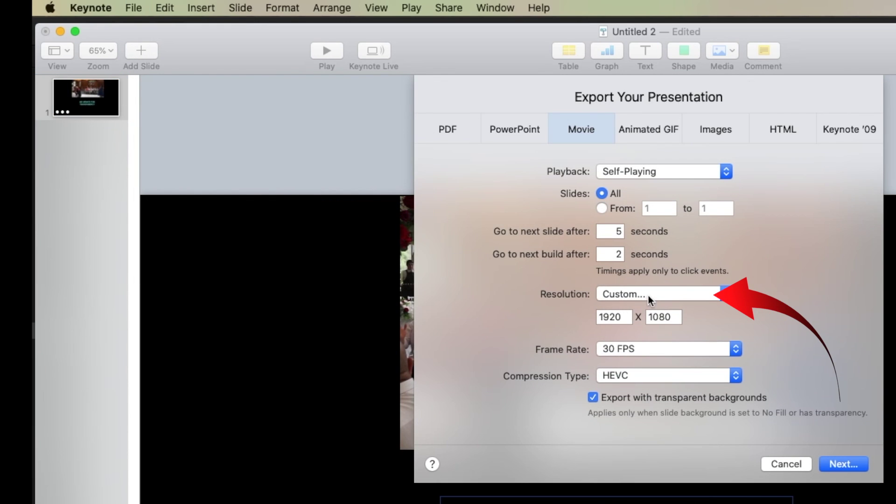
{"action": "left_click", "coordinate": [634, 294]}
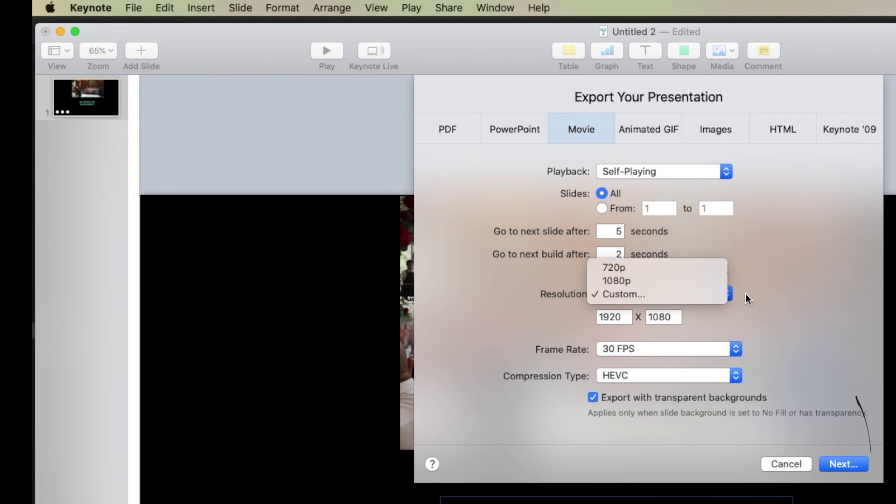
{"action": "left_click", "coordinate": [745, 294]}
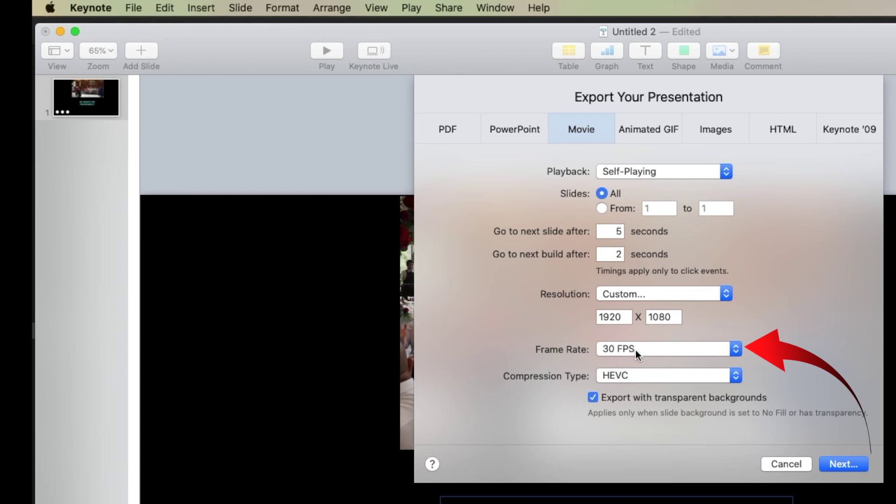
Export the movie at 30 FPS with Apple ProRes 4444 compression and transparent backgrounds enabled
{"action": "left_click", "coordinate": [649, 348]}
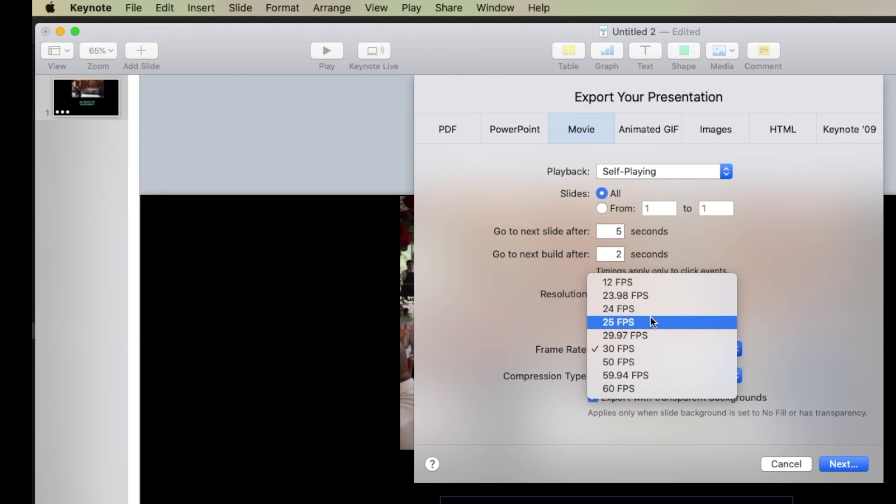
{"action": "left_click", "coordinate": [643, 349]}
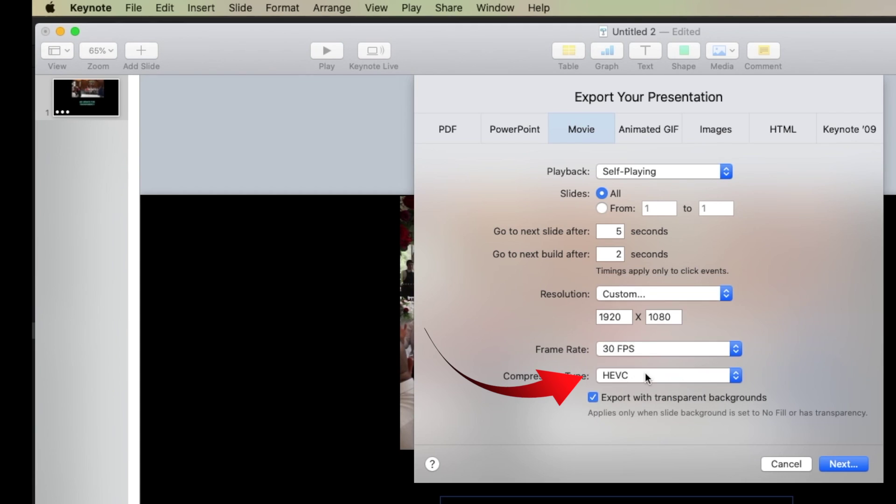
{"action": "left_click", "coordinate": [645, 375]}
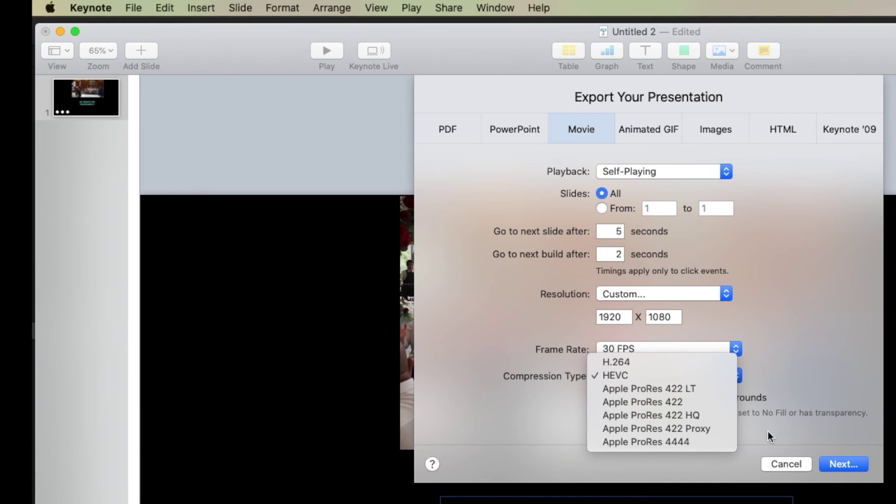
{"action": "left_click", "coordinate": [668, 441]}
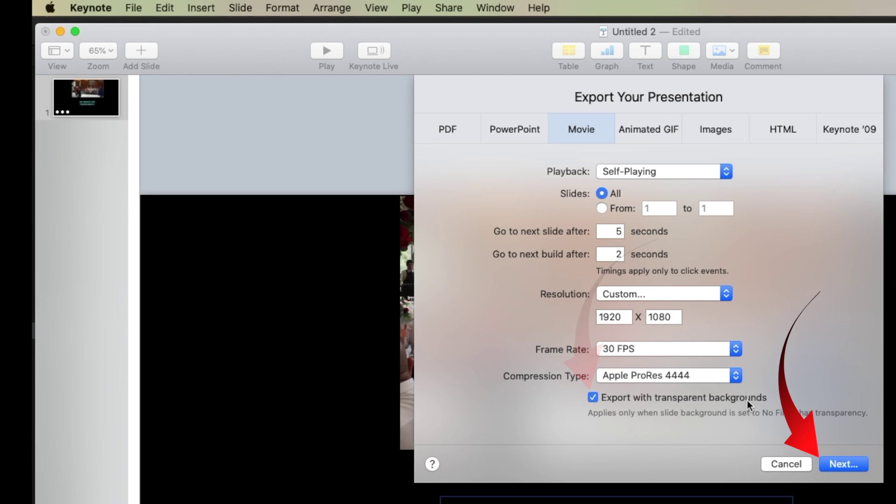
{"action": "left_click", "coordinate": [849, 463]}
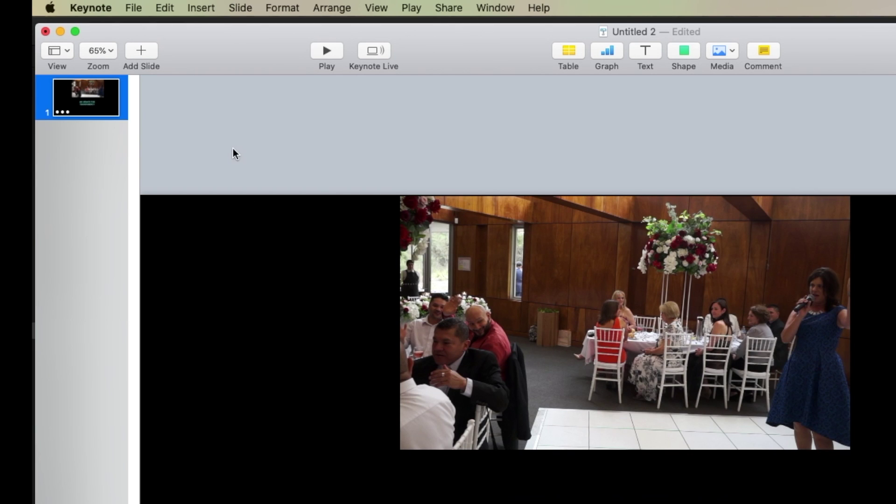
Export the presentation as a second 1920 x 1080, 30 FPS movie with HEVC compression and transparent backgrounds
{"action": "left_click", "coordinate": [134, 6]}
{"action": "mouse_move", "coordinate": [210, 161]}
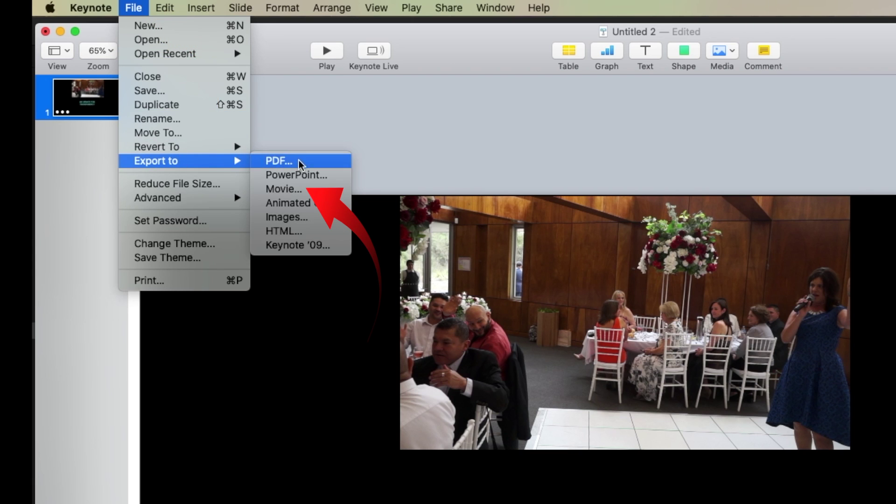
{"action": "left_click", "coordinate": [302, 191]}
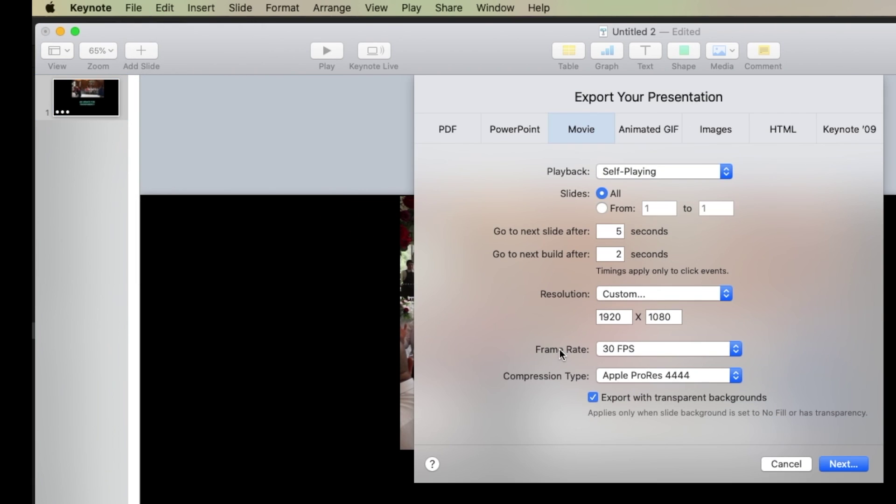
{"action": "left_click", "coordinate": [623, 346]}
{"action": "left_click", "coordinate": [623, 346]}
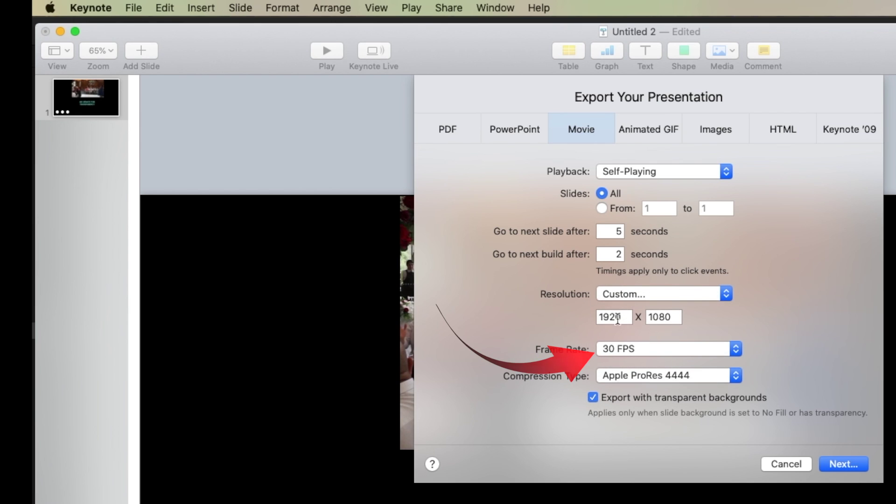
{"action": "left_click", "coordinate": [631, 373]}
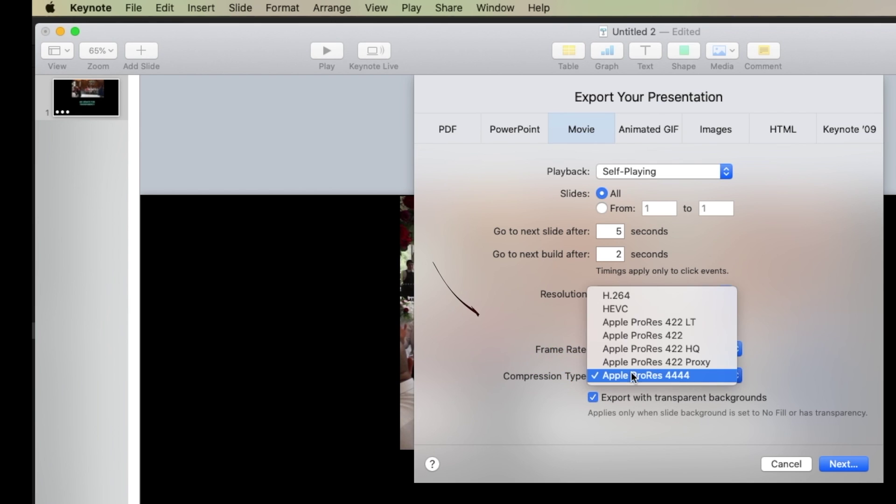
{"action": "left_click", "coordinate": [616, 310]}
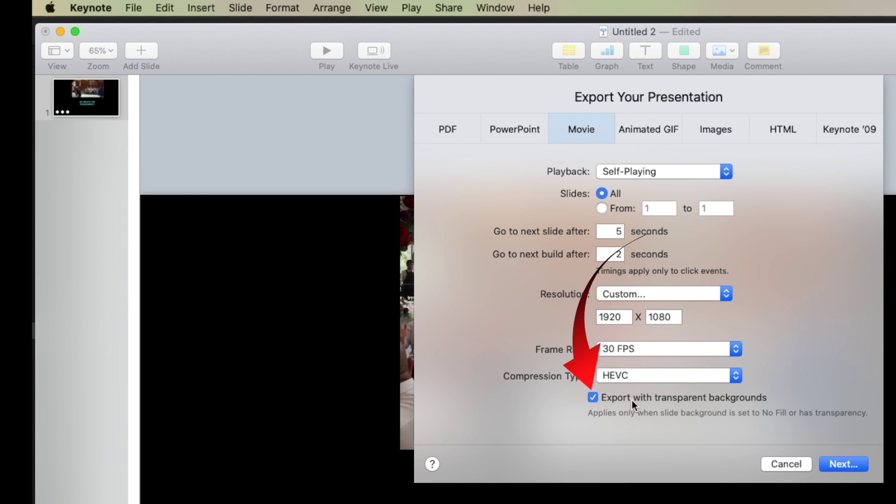
{"action": "left_click", "coordinate": [846, 462]}
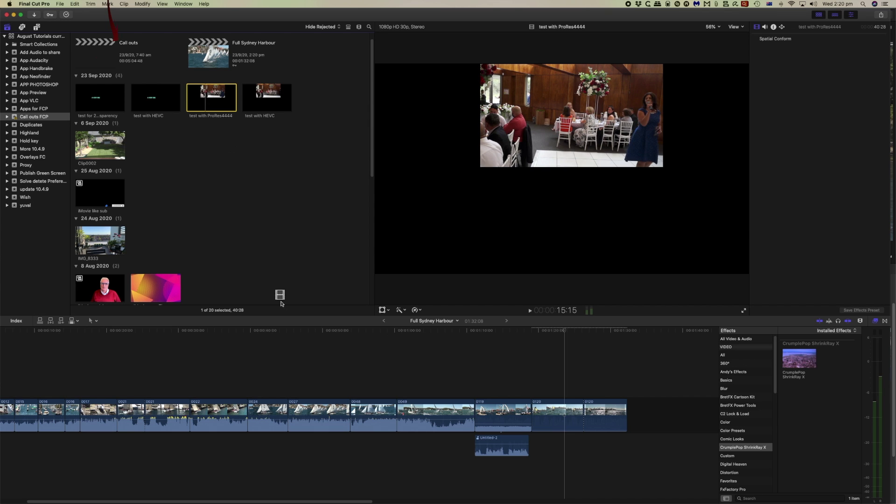
Switch to Final Cut Pro and place the "test with ProRes4444" and "test with HEVC" clips above the footage in the Full Sydney Harbour timeline
{"action": "left_click_drag", "start_coordinate": [281, 304], "coordinate": [299, 373]}
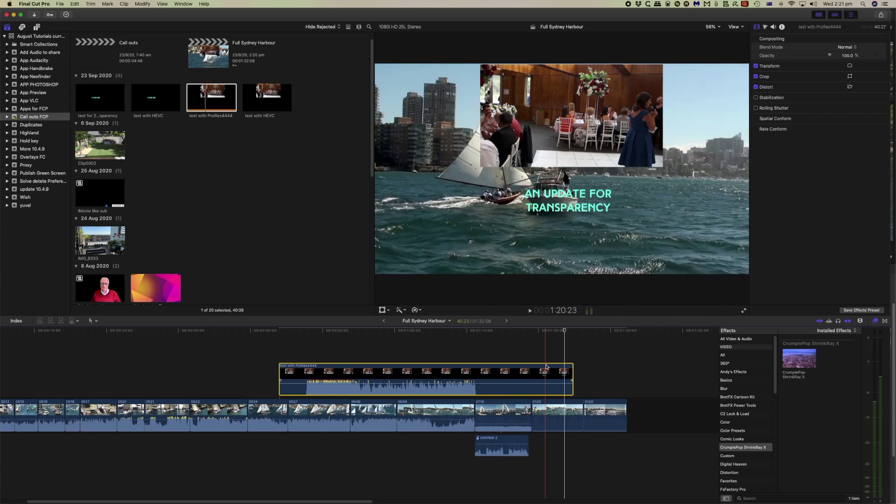
{"action": "left_click_drag", "start_coordinate": [552, 368], "coordinate": [236, 368]}
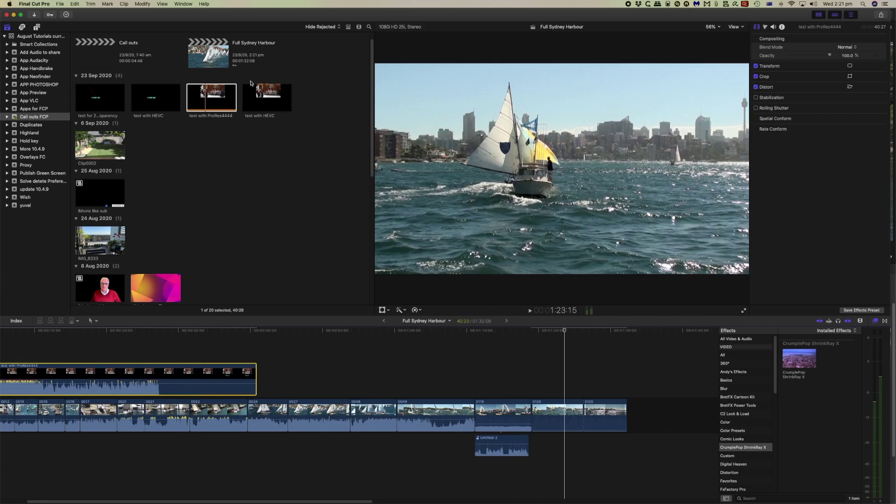
{"action": "left_click", "coordinate": [266, 95]}
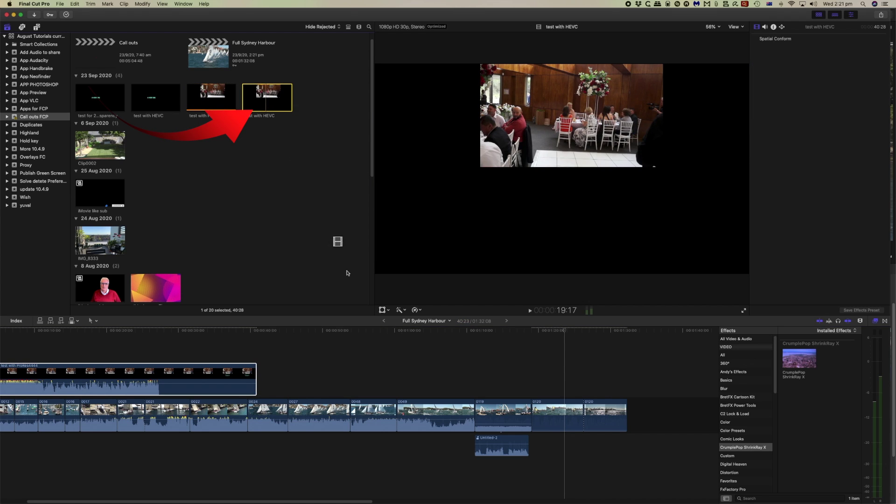
{"action": "left_click_drag", "start_coordinate": [266, 95], "coordinate": [314, 379]}
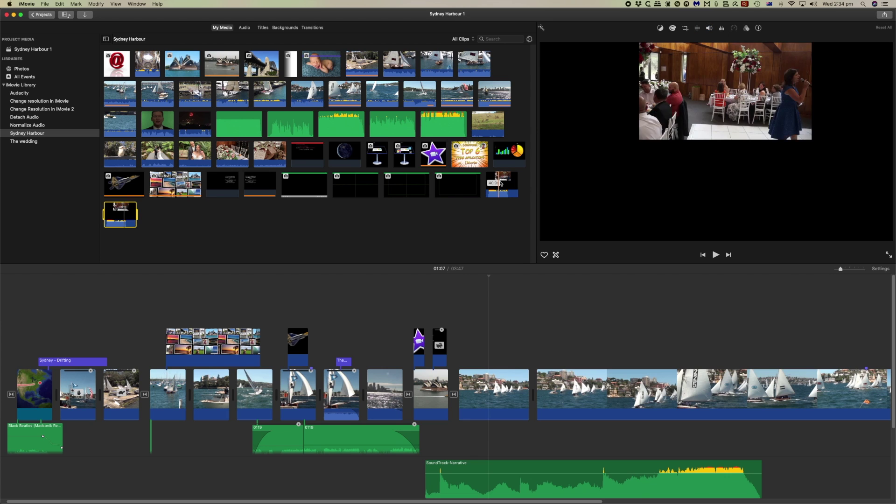
Switch to iMovie and overlay the ProRes4444 clip and the HEVC clip one after the other above the sailing footage in Sydney Harbour 1
{"action": "left_click_drag", "start_coordinate": [501, 182], "coordinate": [561, 342]}
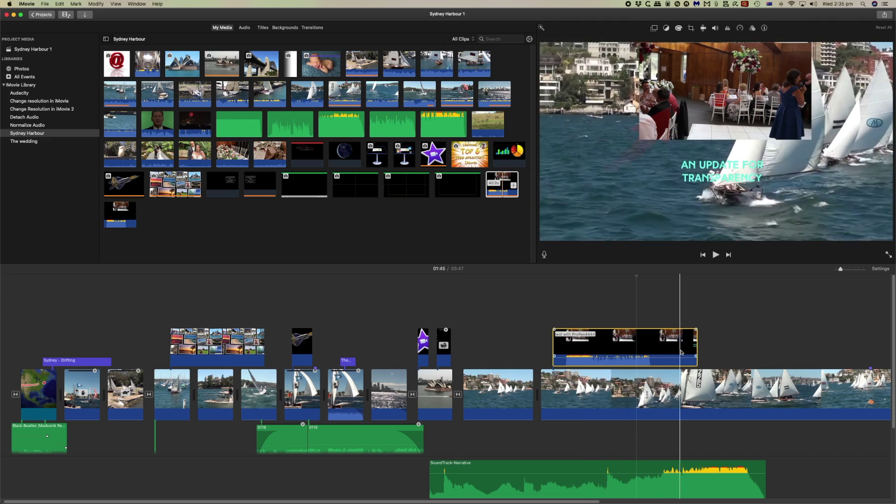
{"action": "left_click_drag", "start_coordinate": [635, 344], "coordinate": [567, 344]}
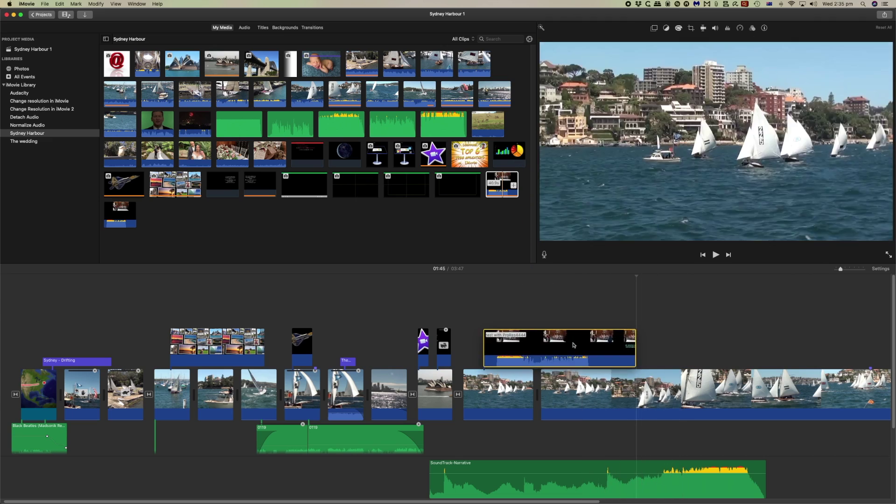
{"action": "left_click", "coordinate": [129, 213]}
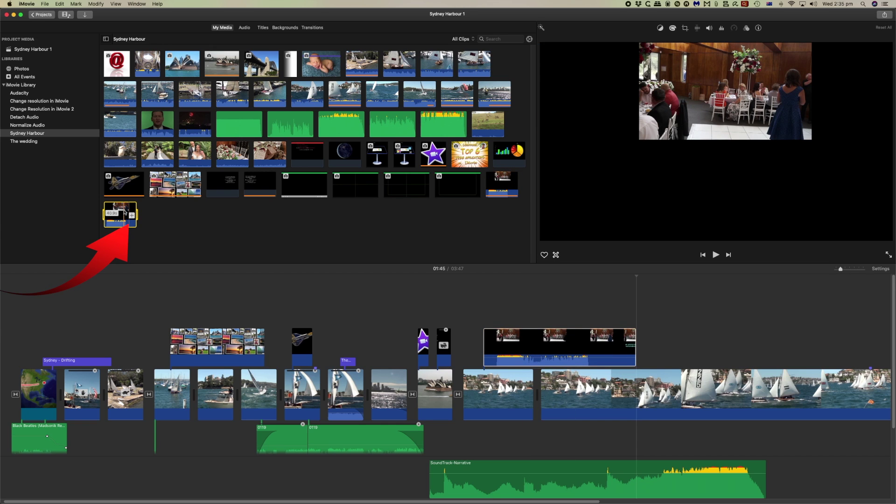
{"action": "left_click_drag", "start_coordinate": [172, 217], "coordinate": [672, 334]}
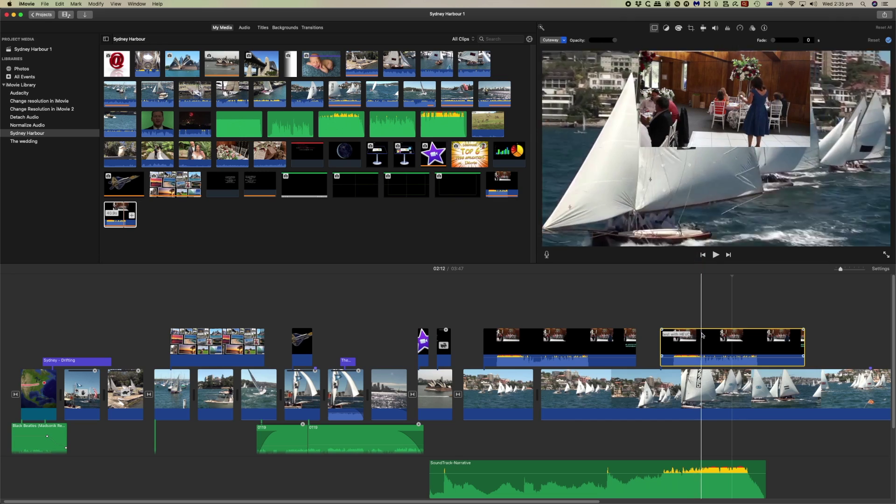